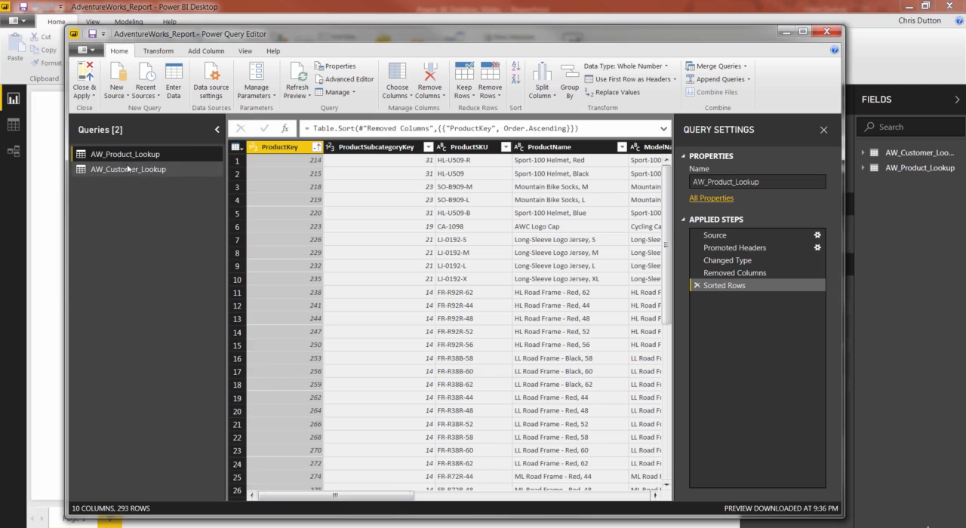
View the AW_Customer_Lookup query, return to AW_Product_Lookup and look over the statistics operations available for the ProductKey column.
{"action": "left_click", "coordinate": [126, 169]}
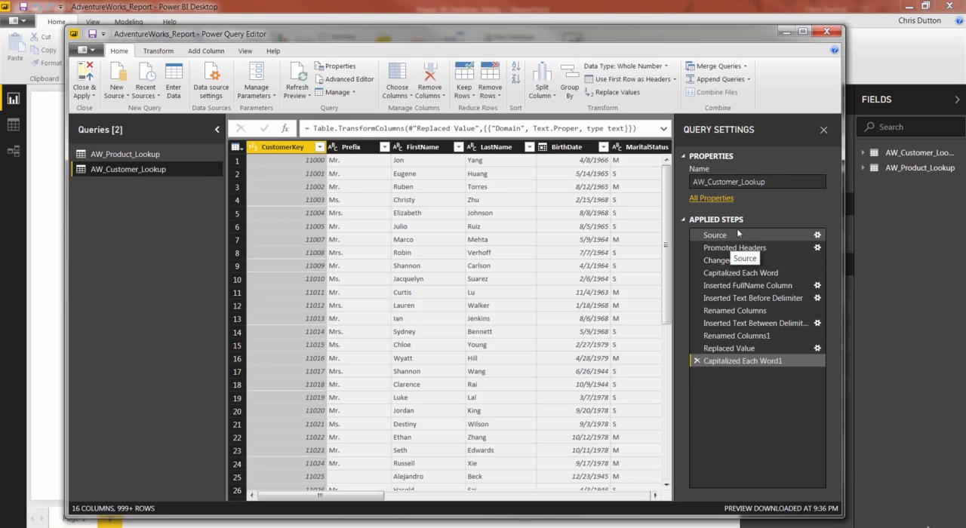
{"action": "left_click", "coordinate": [117, 155]}
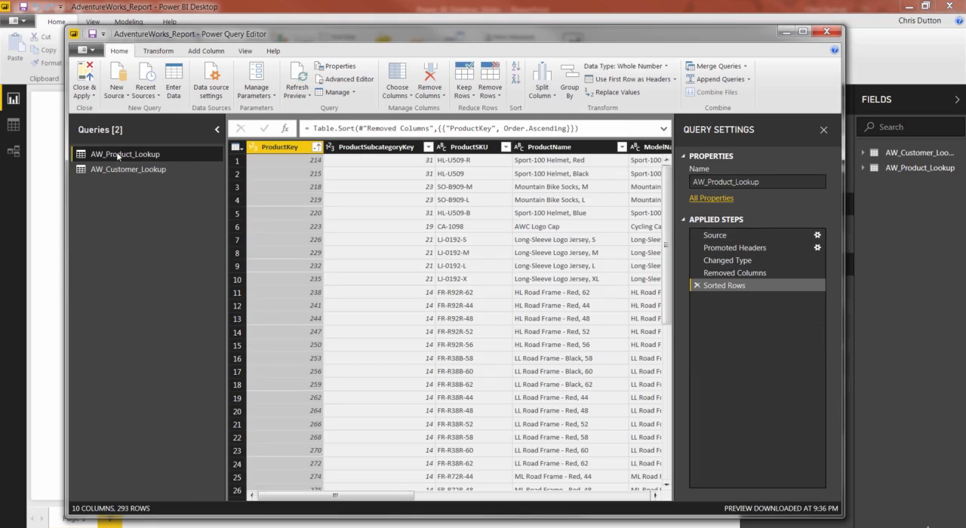
{"action": "left_click", "coordinate": [195, 51]}
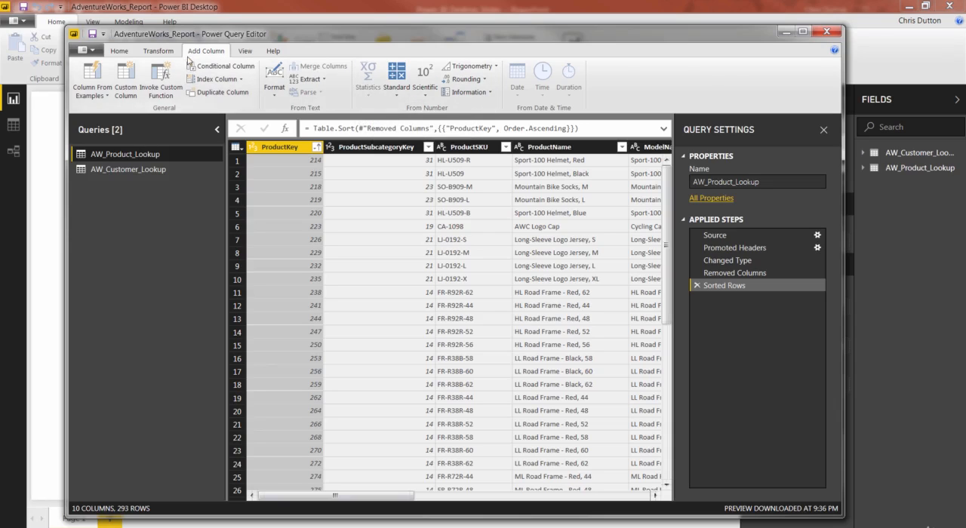
{"action": "left_click", "coordinate": [159, 55]}
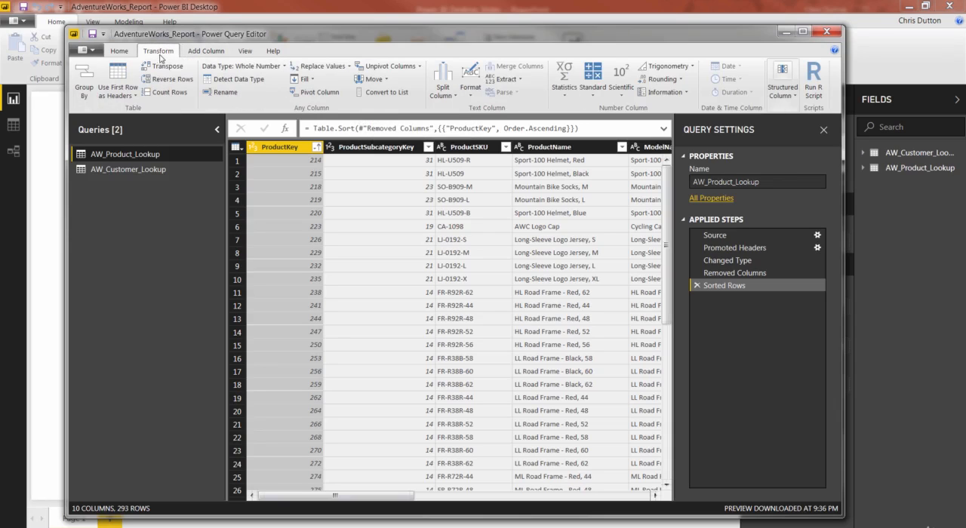
{"action": "left_click", "coordinate": [565, 100]}
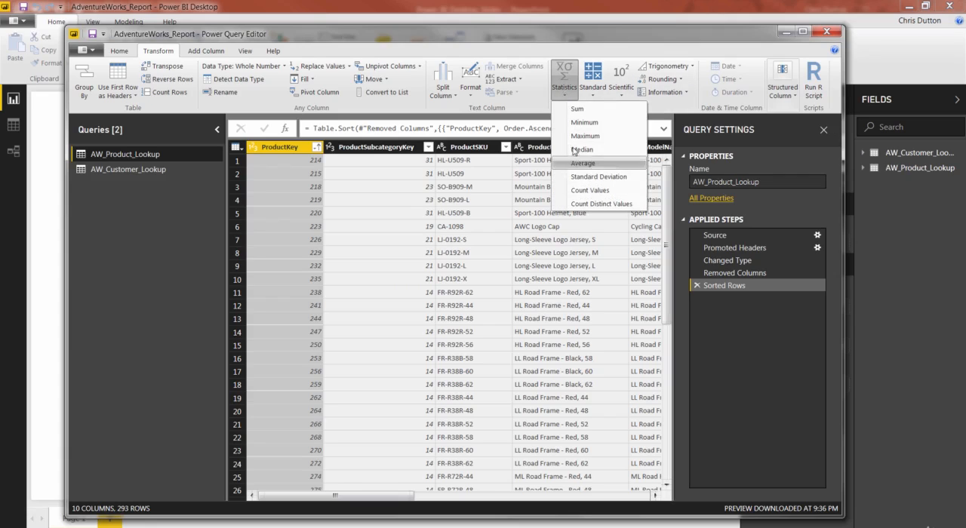
{"action": "left_click", "coordinate": [565, 91]}
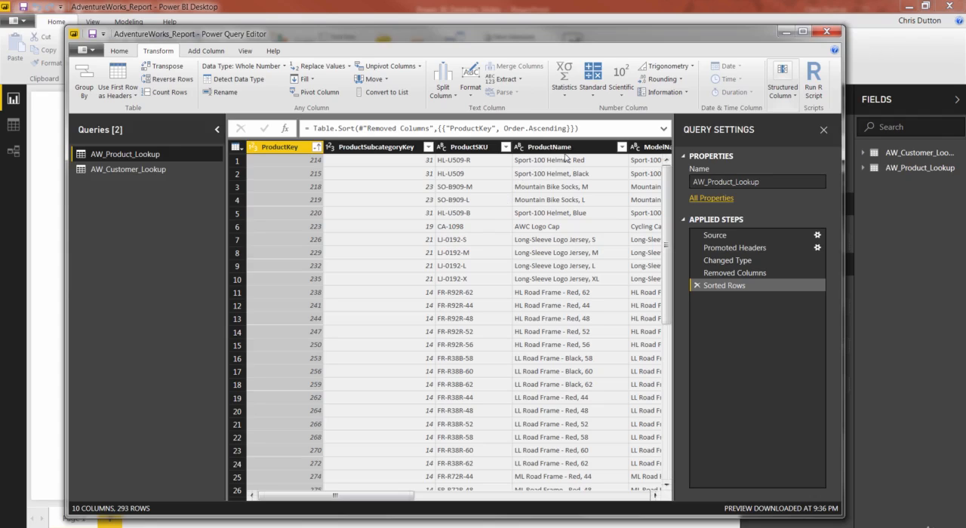
Count the distinct values in the ProductName column and delete the resulting applied step to restore the product table.
{"action": "left_click", "coordinate": [571, 150]}
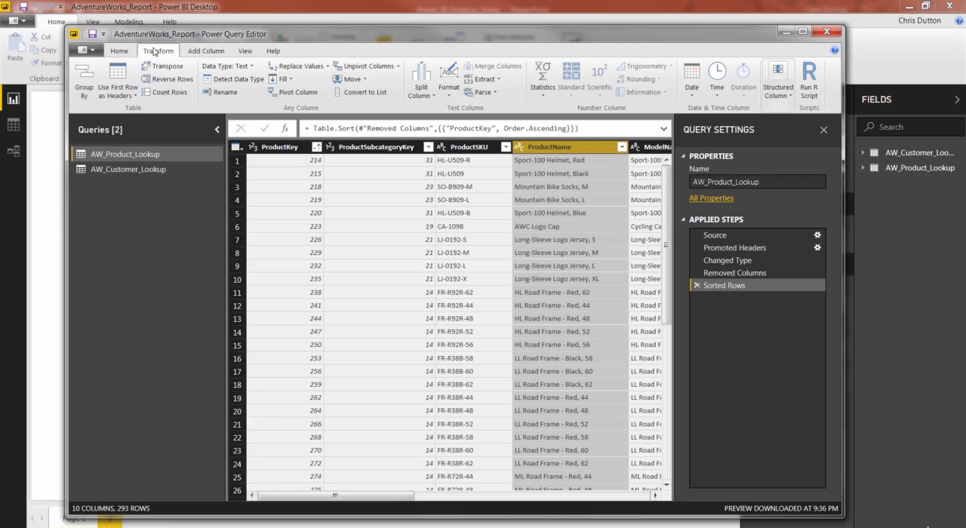
{"action": "left_click", "coordinate": [541, 79]}
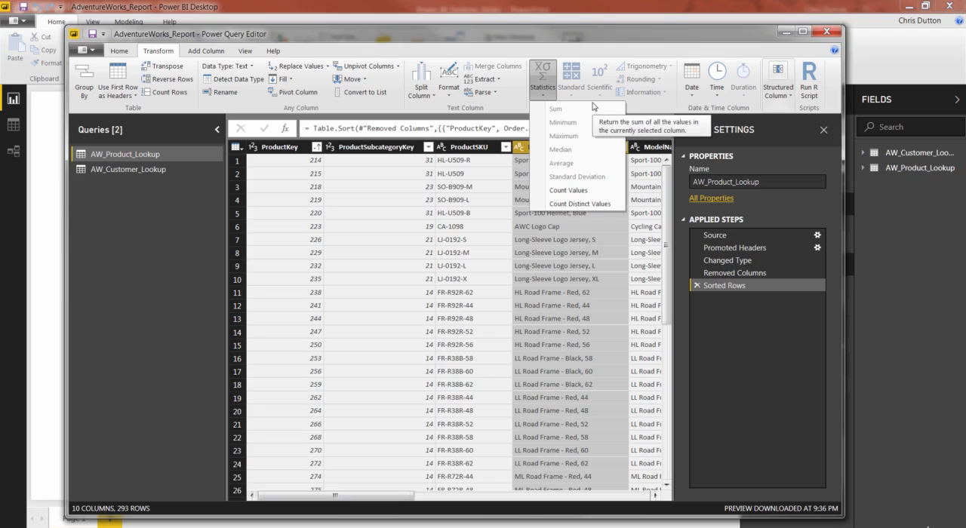
{"action": "left_click", "coordinate": [583, 204]}
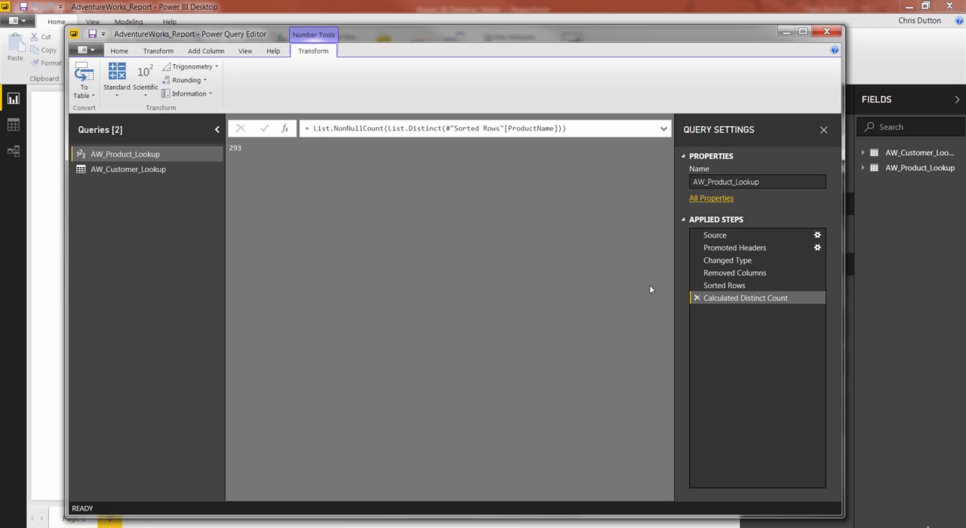
{"action": "left_click", "coordinate": [696, 299]}
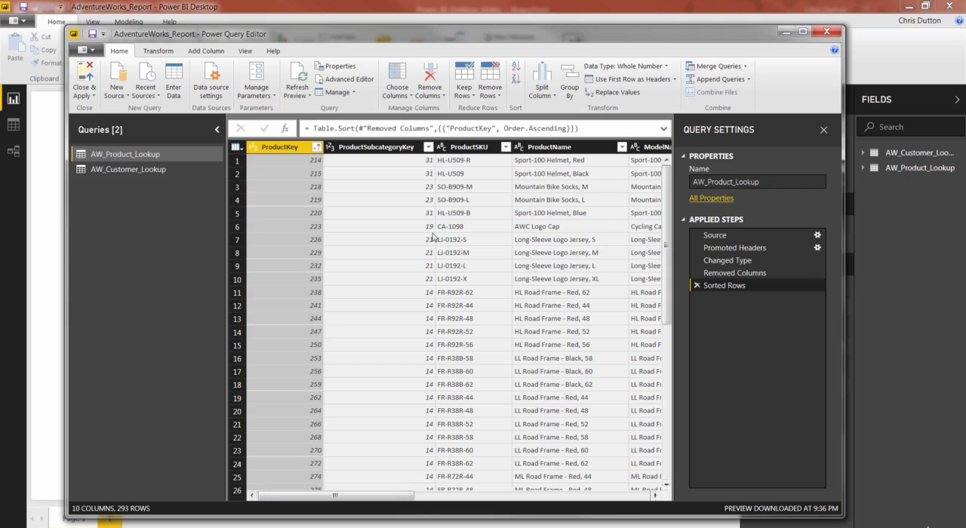
Calculate the average of the ProductPrice column and delete the resulting applied step to restore the product table.
{"action": "left_click_drag", "start_coordinate": [335, 497], "coordinate": [592, 512]}
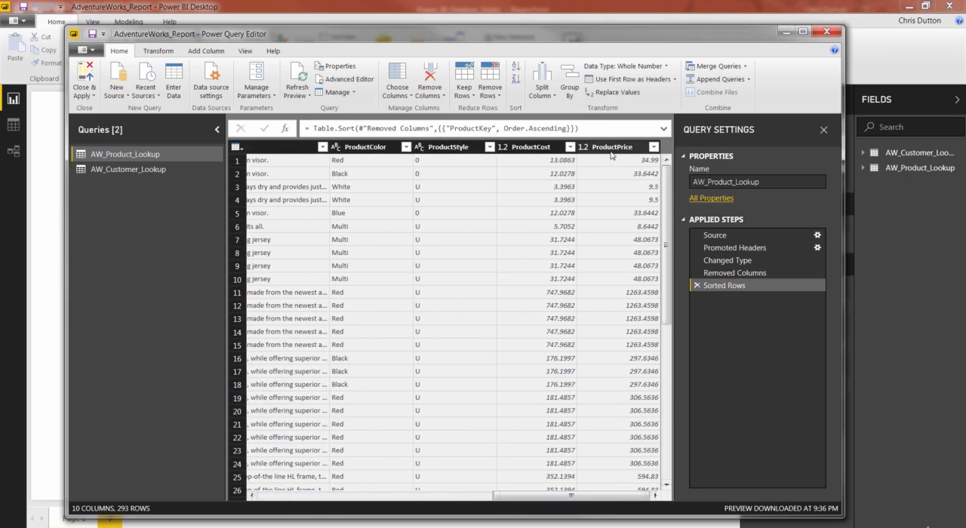
{"action": "left_click", "coordinate": [612, 148]}
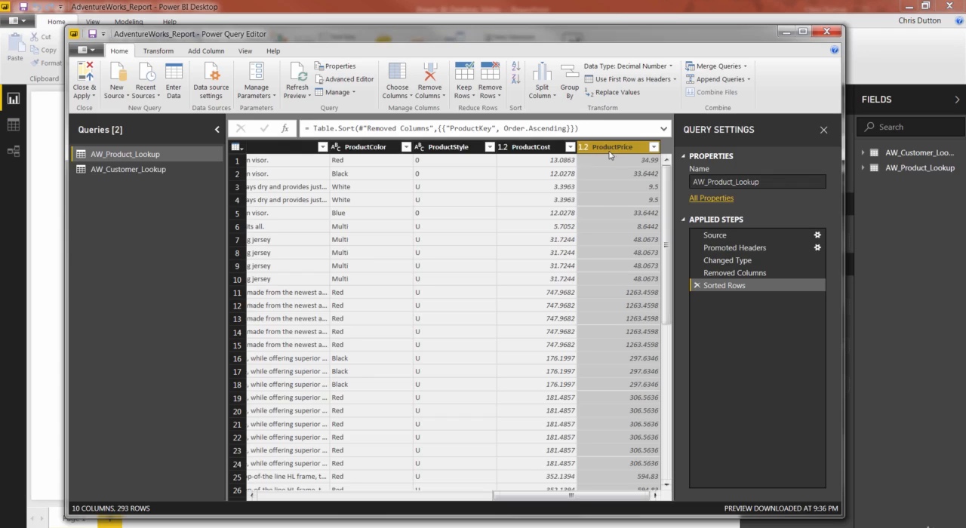
{"action": "left_click", "coordinate": [159, 51]}
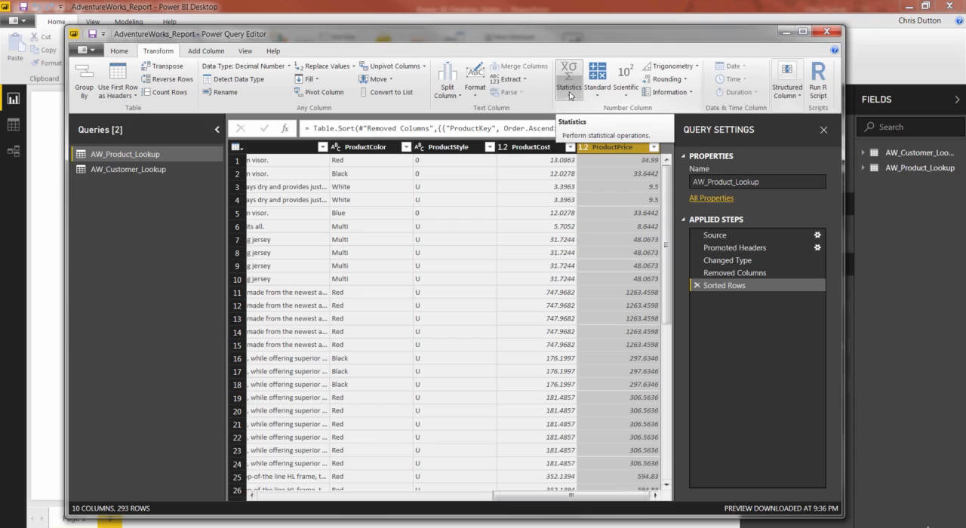
{"action": "left_click", "coordinate": [570, 89]}
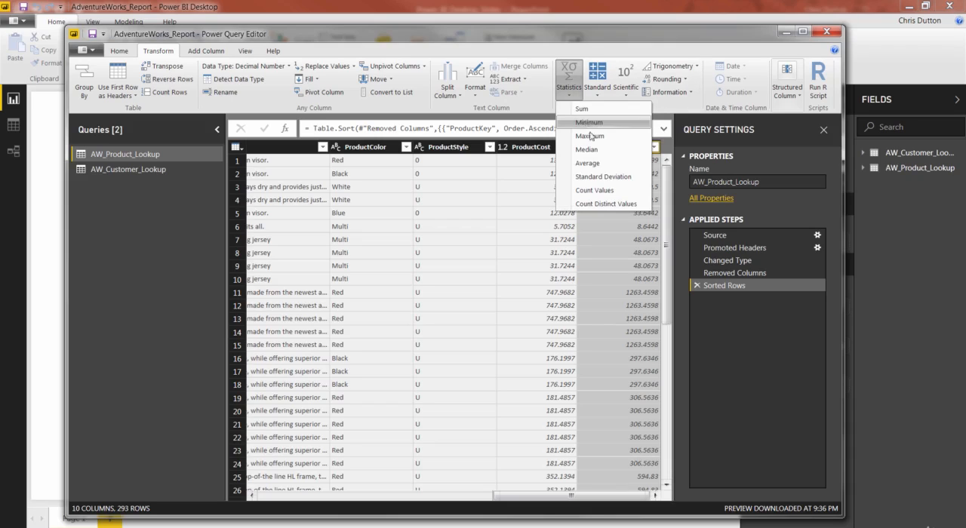
{"action": "left_click", "coordinate": [594, 163]}
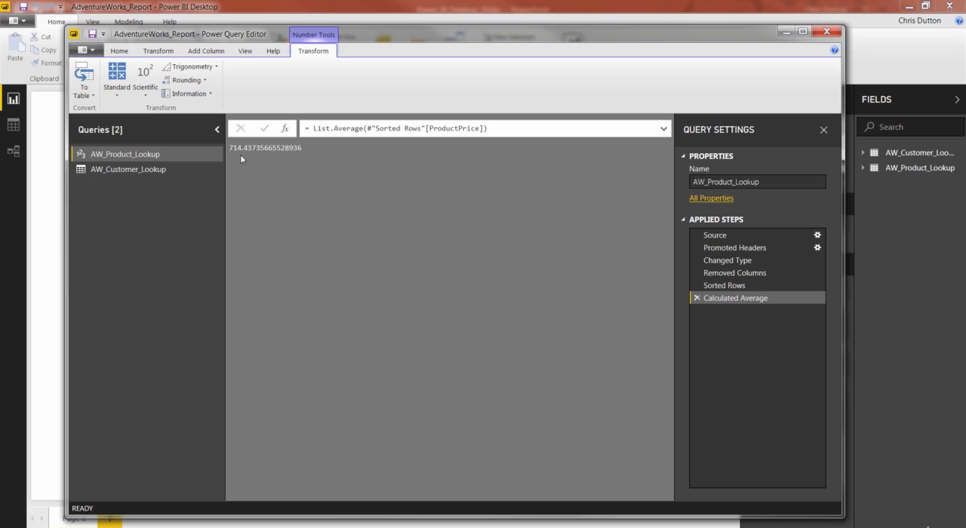
{"action": "left_click", "coordinate": [697, 298]}
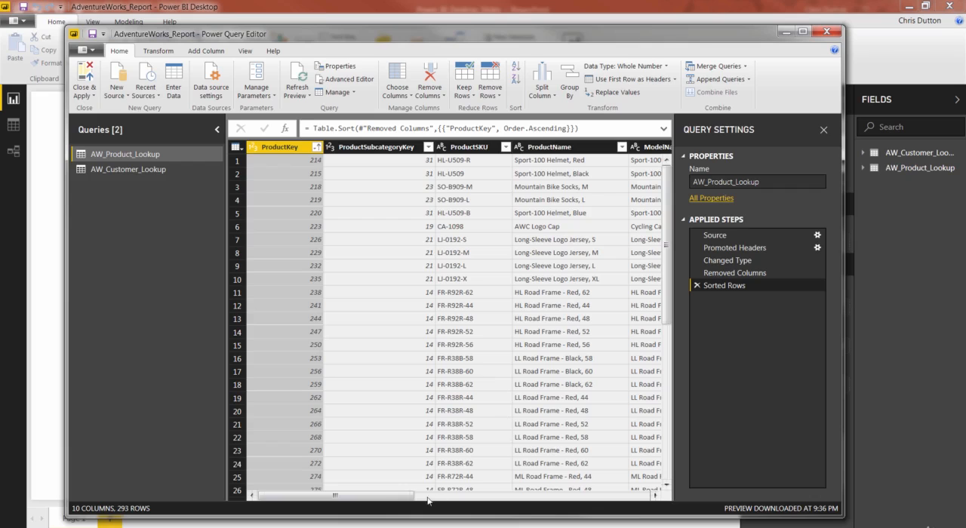
Calculate the maximum of the ProductPrice column and delete the resulting applied step to restore the product table.
{"action": "left_click_drag", "start_coordinate": [389, 497], "coordinate": [654, 509]}
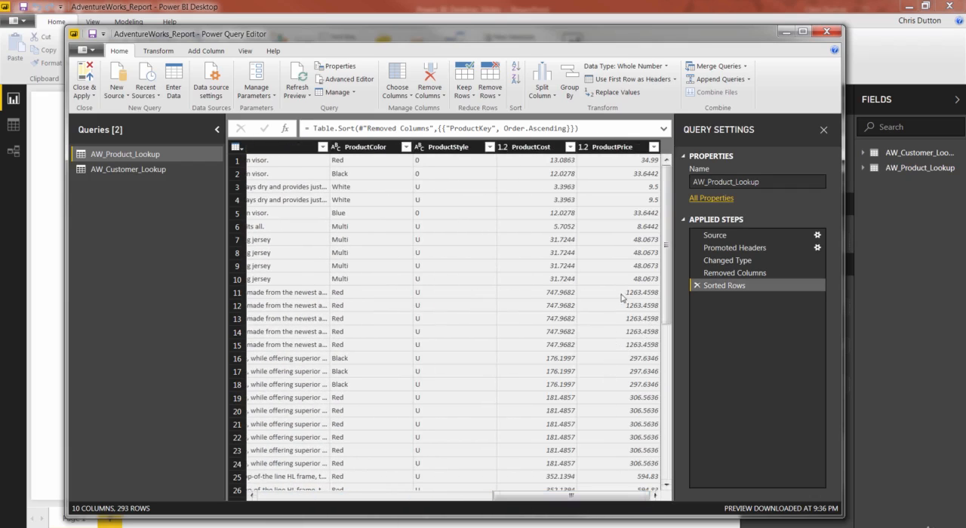
{"action": "mouse_move", "coordinate": [663, 276]}
{"action": "left_mouse_down"}
{"action": "mouse_move", "coordinate": [665, 329]}
{"action": "mouse_move", "coordinate": [665, 277]}
{"action": "left_mouse_up"}
{"action": "left_click", "coordinate": [610, 148]}
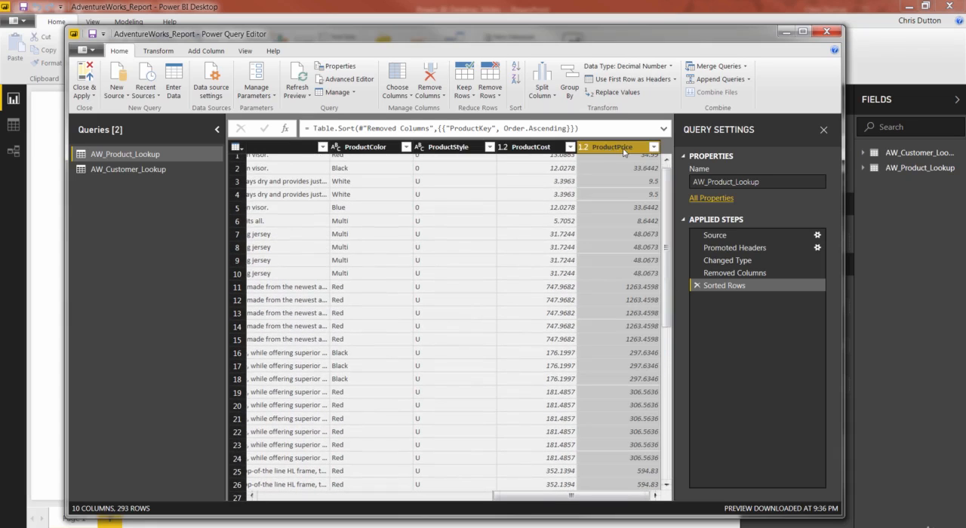
{"action": "left_click", "coordinate": [157, 50]}
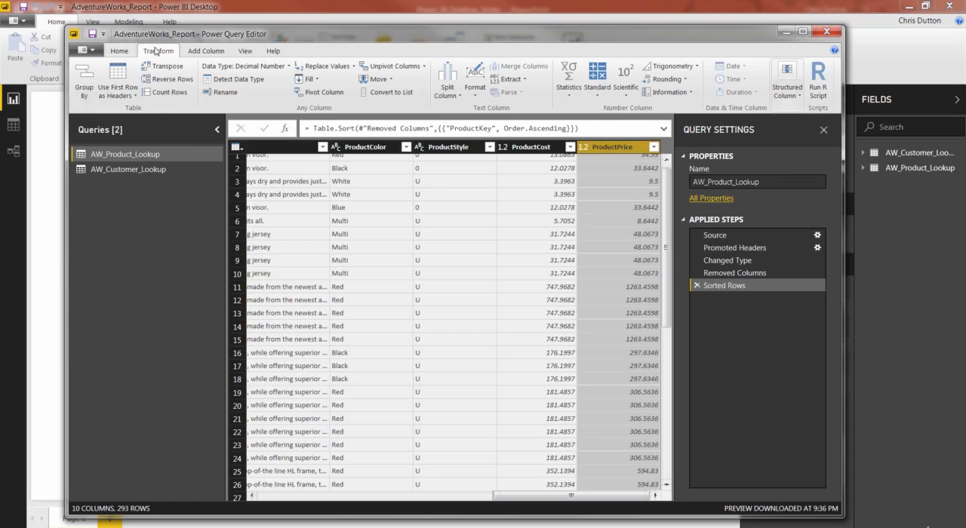
{"action": "left_click", "coordinate": [569, 81]}
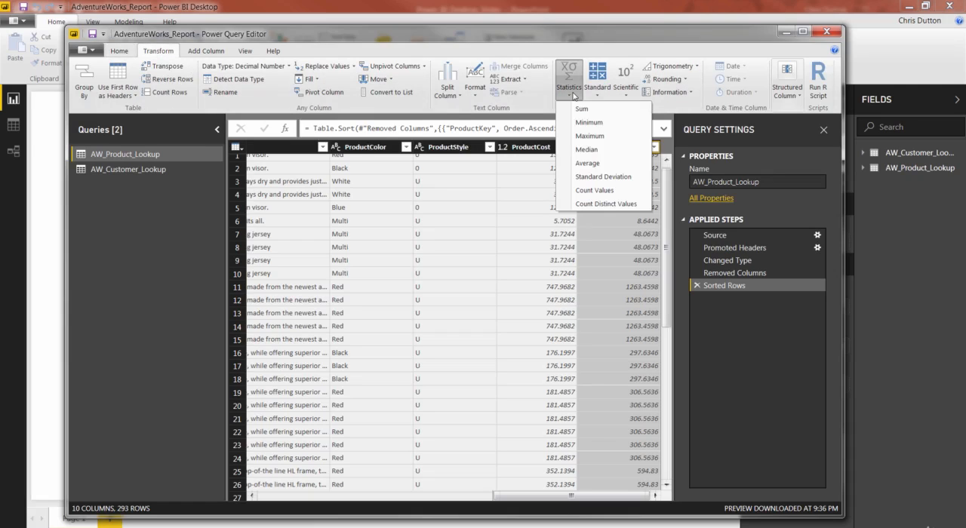
{"action": "left_click", "coordinate": [591, 136]}
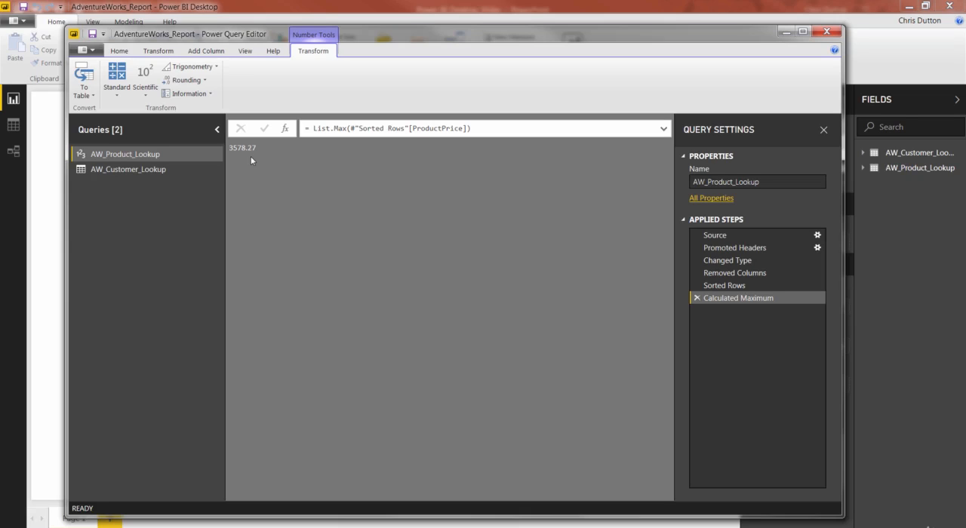
{"action": "left_click", "coordinate": [696, 297]}
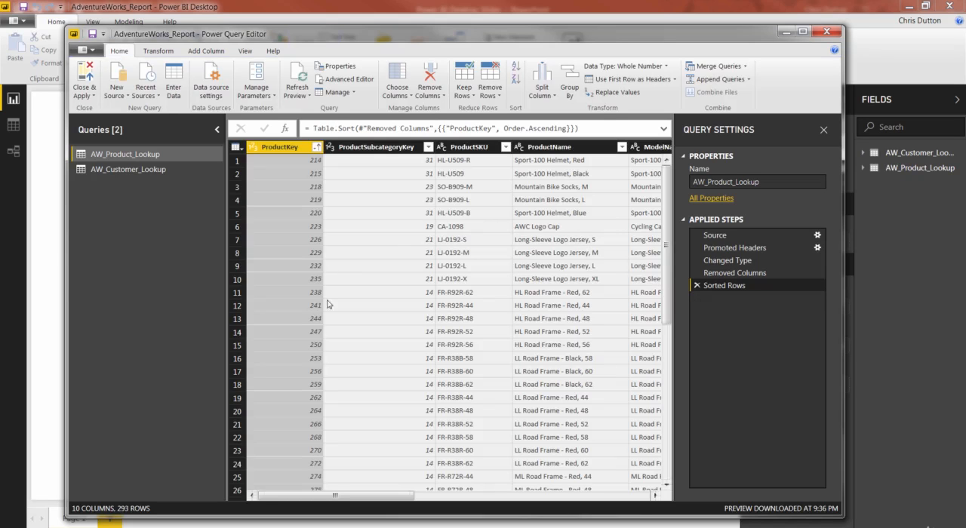
Round the existing ProductCost and ProductPrice columns together to 2 decimal places.
{"action": "left_click_drag", "start_coordinate": [329, 504], "coordinate": [554, 504]}
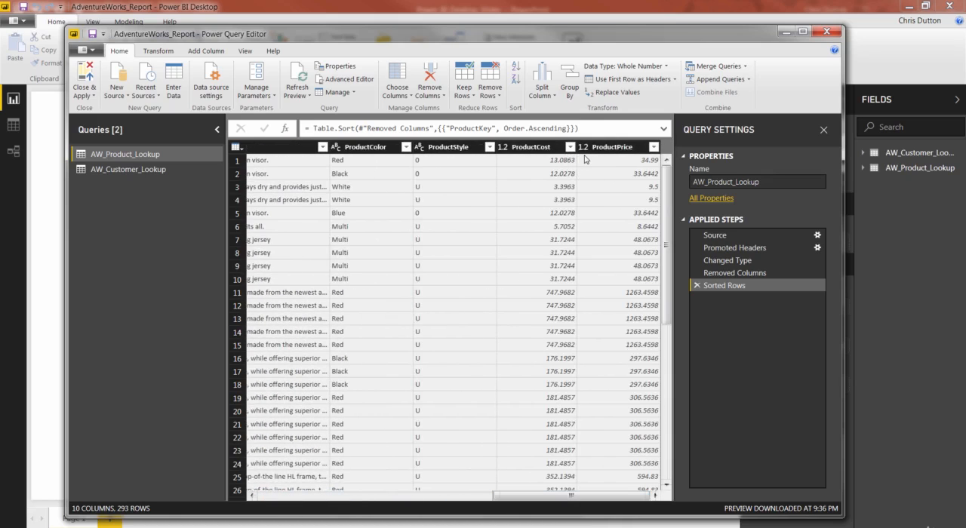
{"action": "left_click", "coordinate": [521, 150]}
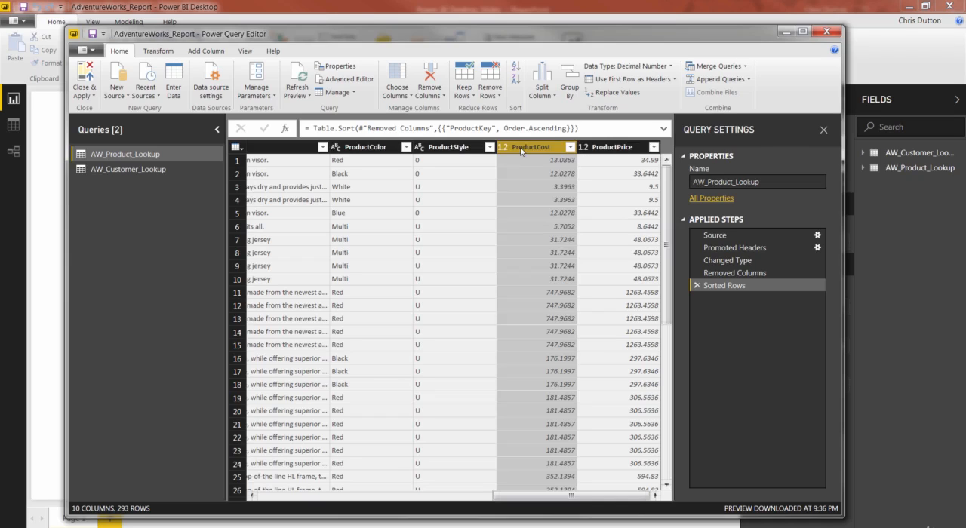
{"action": "left_click", "coordinate": [610, 150], "text": "ctrl"}
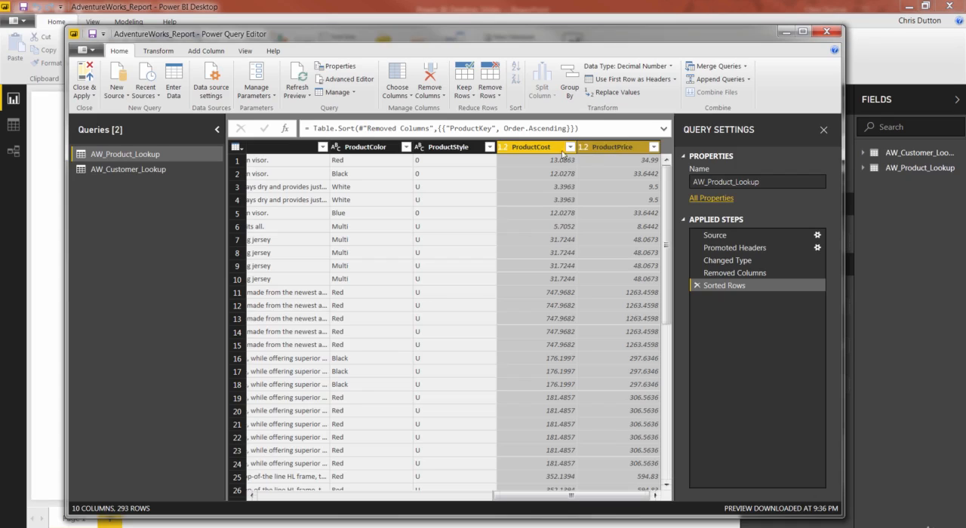
{"action": "left_click", "coordinate": [172, 53]}
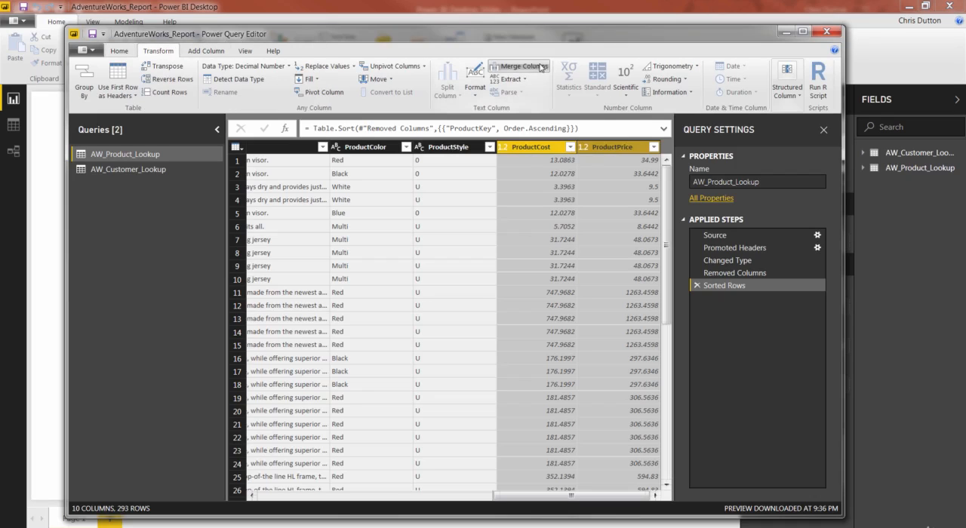
{"action": "left_click", "coordinate": [678, 80]}
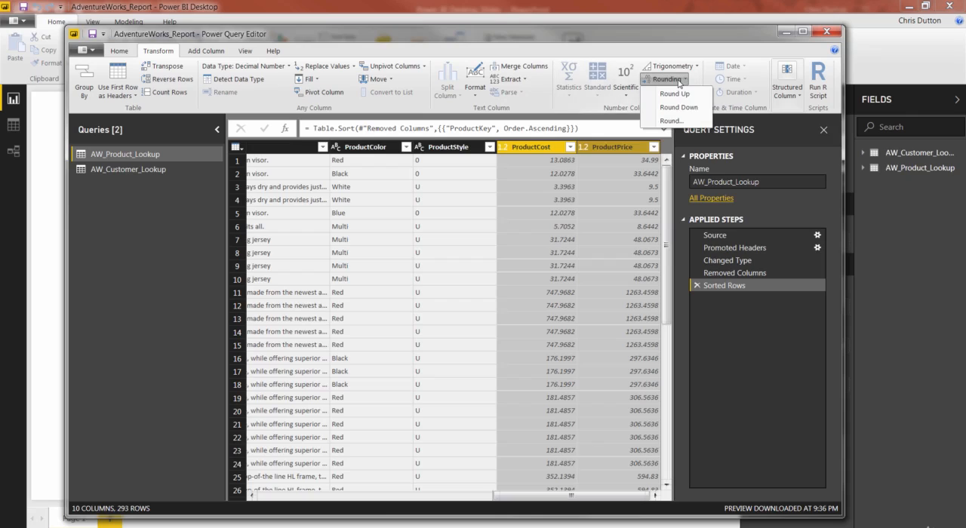
{"action": "left_click", "coordinate": [671, 122]}
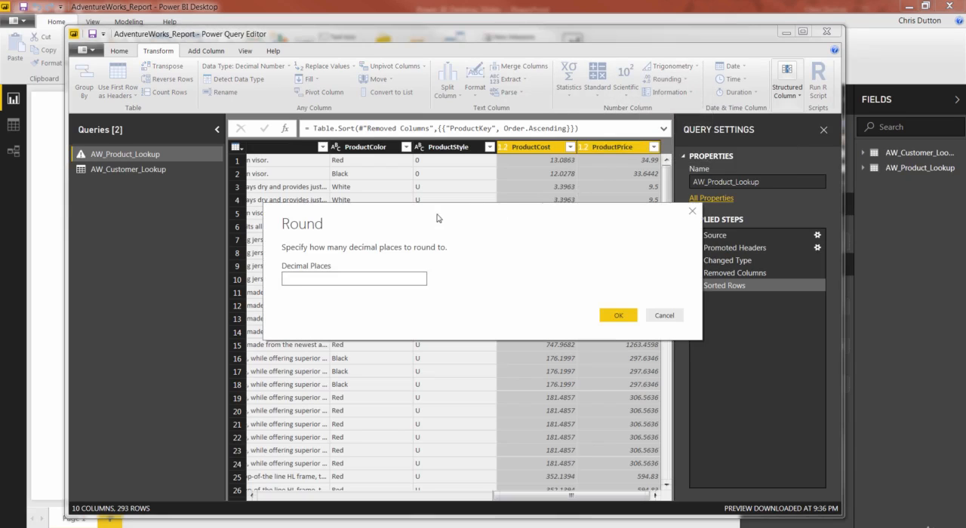
{"action": "type", "text": "2"}
{"action": "left_click", "coordinate": [617, 316]}
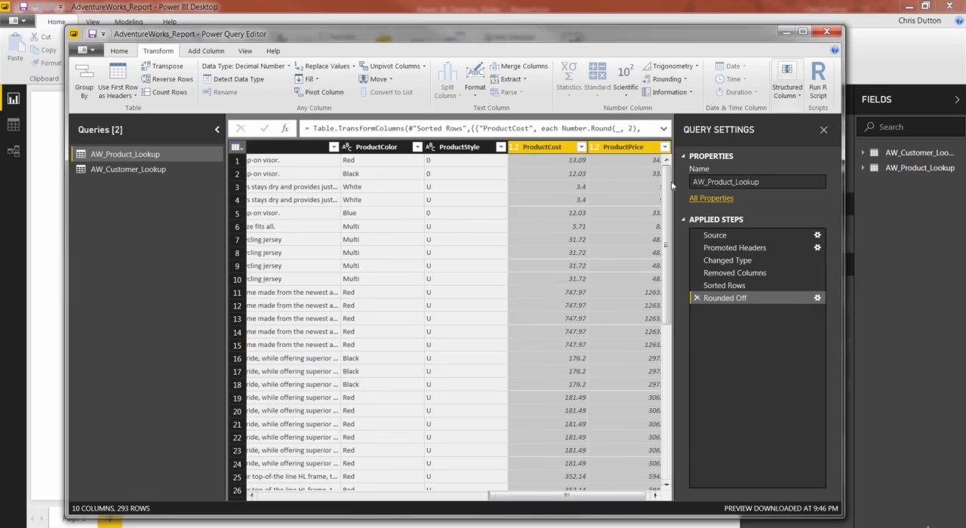
{"action": "left_click_drag", "start_coordinate": [561, 496], "coordinate": [573, 497]}
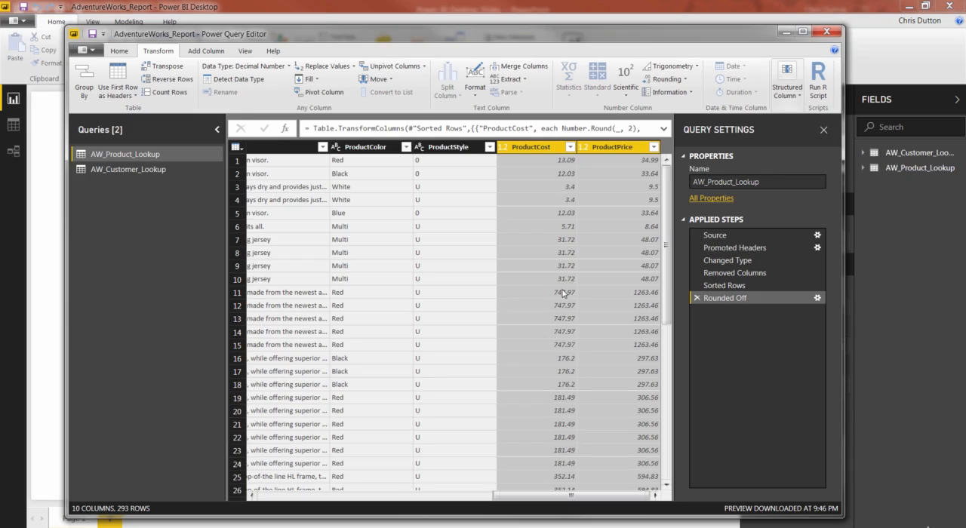
Add a new column to the product query that multiplies each ProductPrice value by 0.9.
{"action": "left_click", "coordinate": [615, 150]}
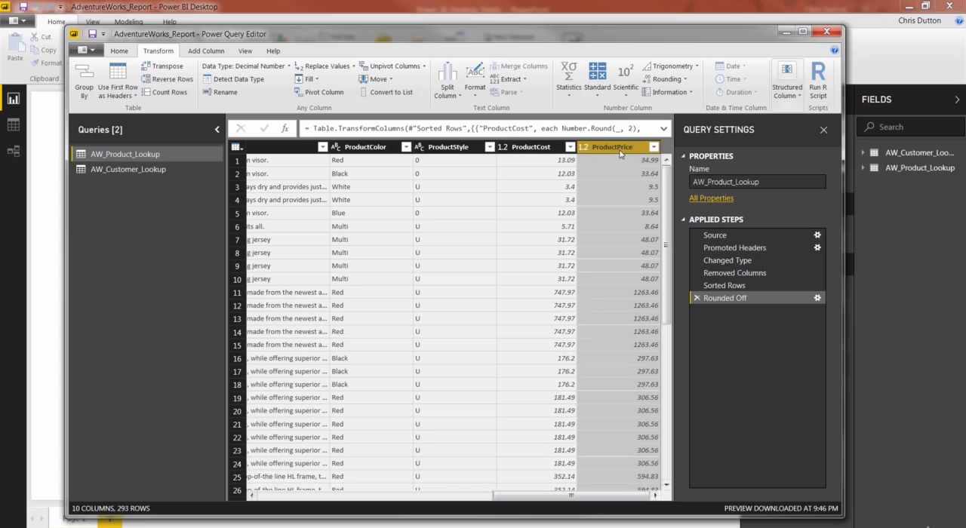
{"action": "left_click", "coordinate": [211, 51]}
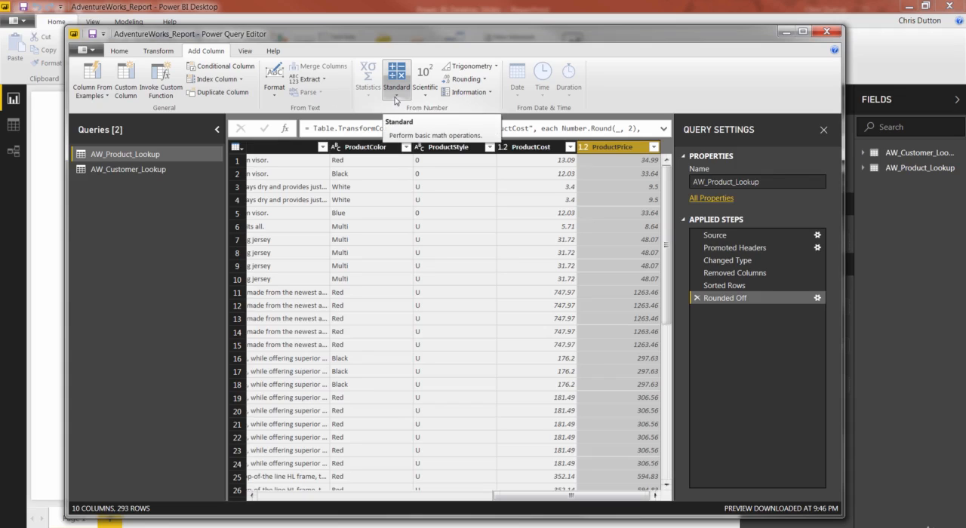
{"action": "left_click", "coordinate": [395, 101]}
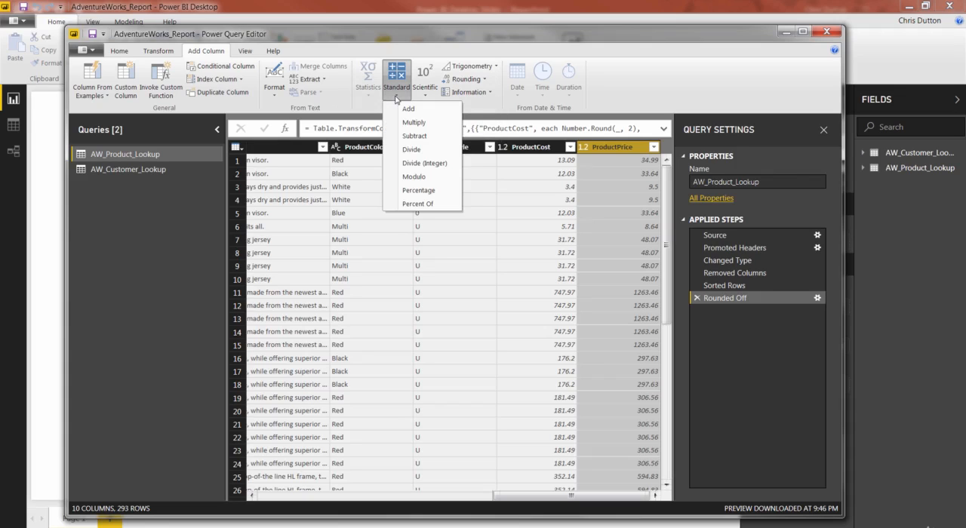
{"action": "left_click", "coordinate": [422, 124]}
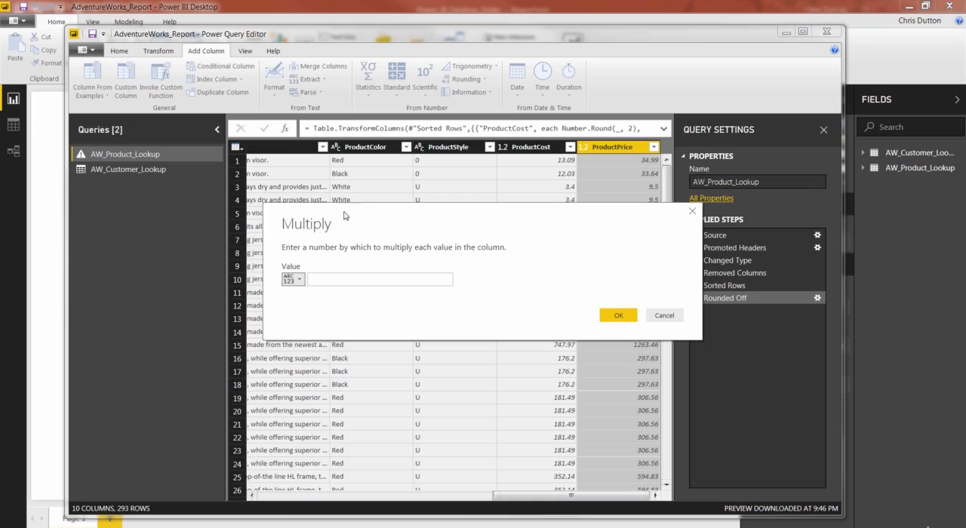
{"action": "left_click", "coordinate": [320, 281]}
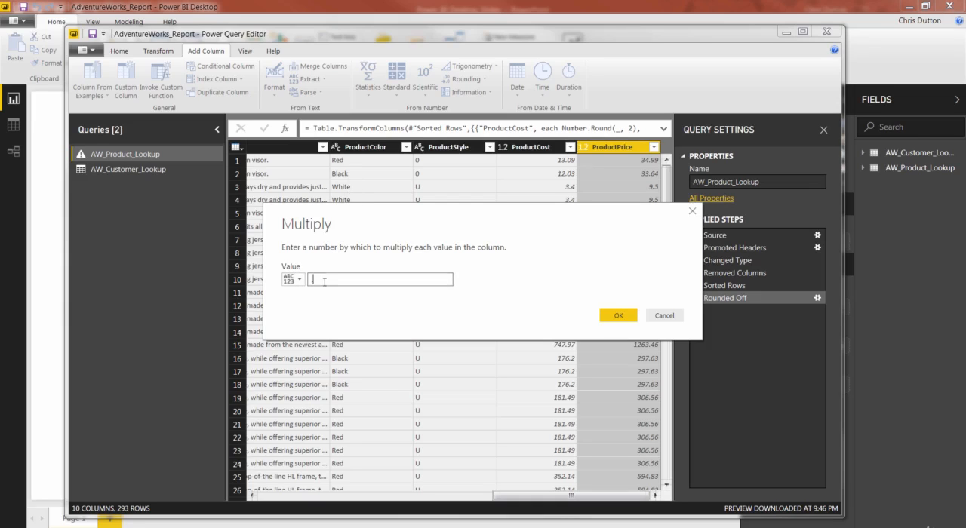
{"action": "type", "text": ".9"}
{"action": "left_click", "coordinate": [618, 316]}
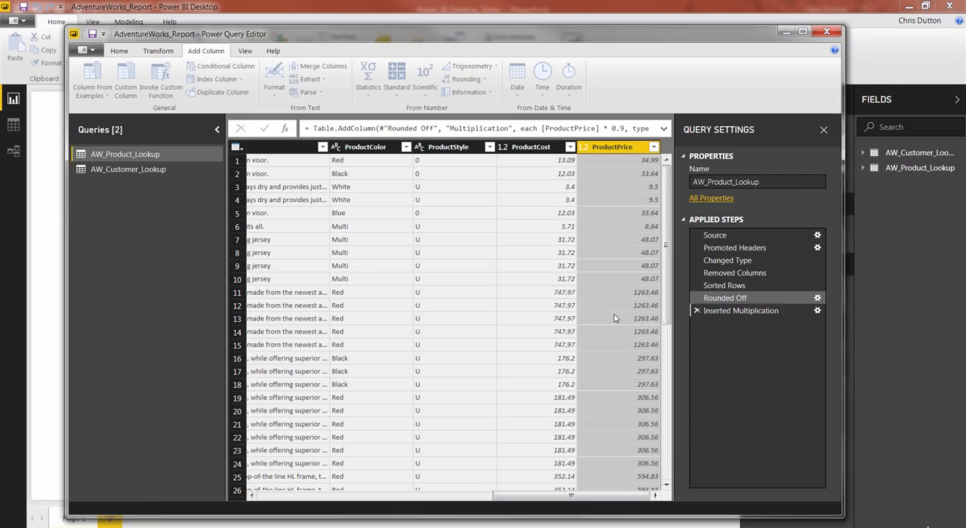
Rename the newly added multiplication column to DiscountPrice.
{"action": "left_click_drag", "start_coordinate": [493, 497], "coordinate": [543, 502]}
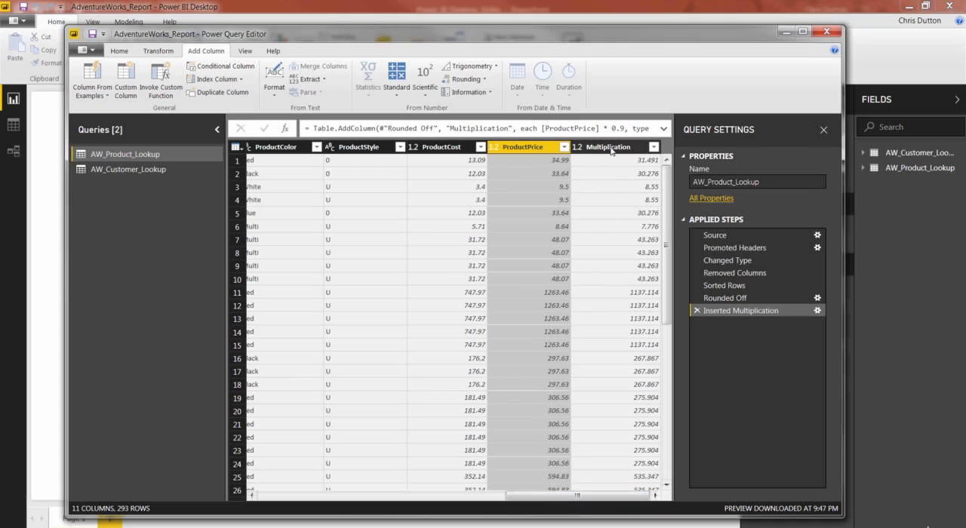
{"action": "double_click", "coordinate": [611, 148]}
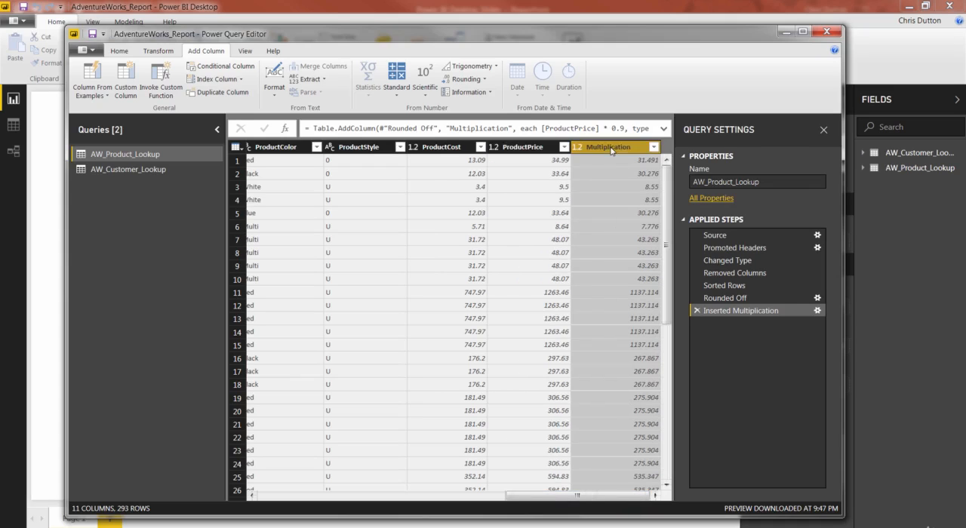
{"action": "type", "text": "D"}
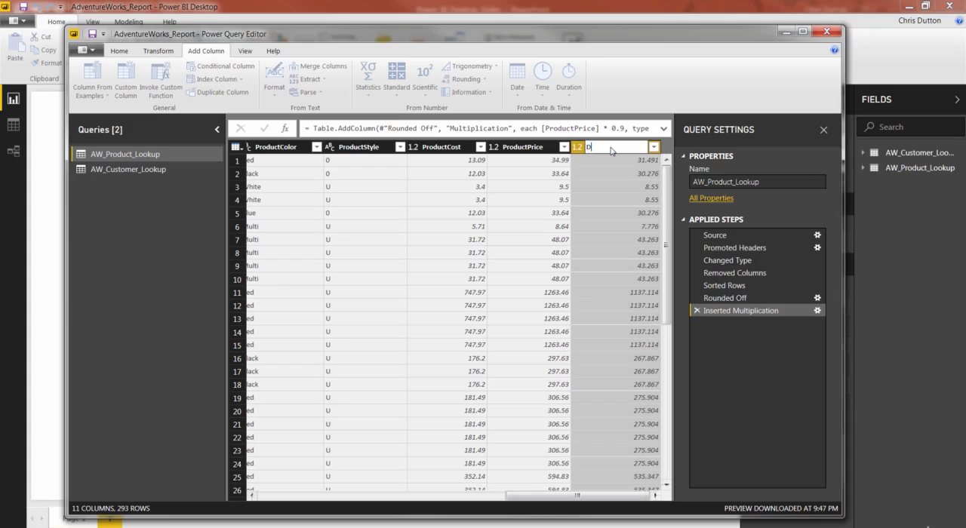
{"action": "type", "text": "iscountPrice"}
{"action": "key", "text": "Return"}
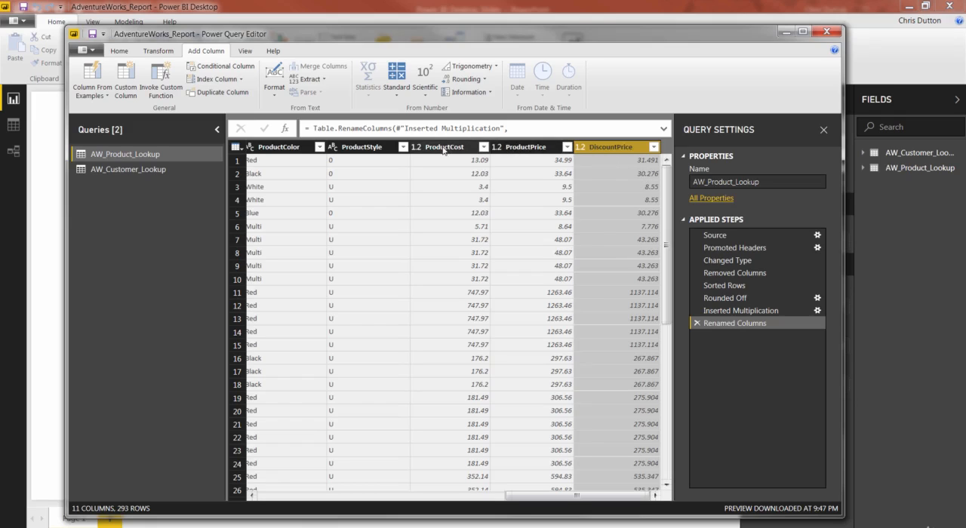
Round the existing DiscountPrice column in place to 2 decimal places.
{"action": "left_click", "coordinate": [166, 50]}
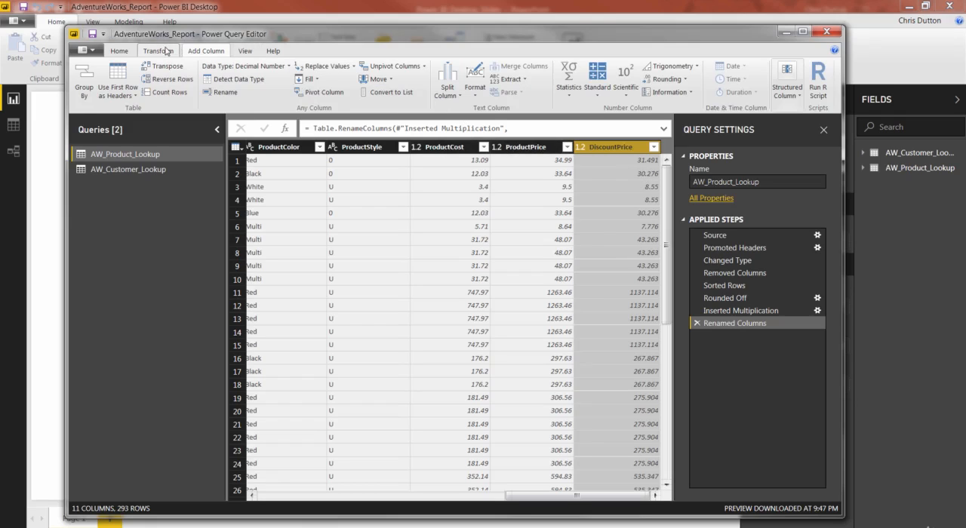
{"action": "left_click", "coordinate": [663, 79]}
{"action": "left_click", "coordinate": [671, 121]}
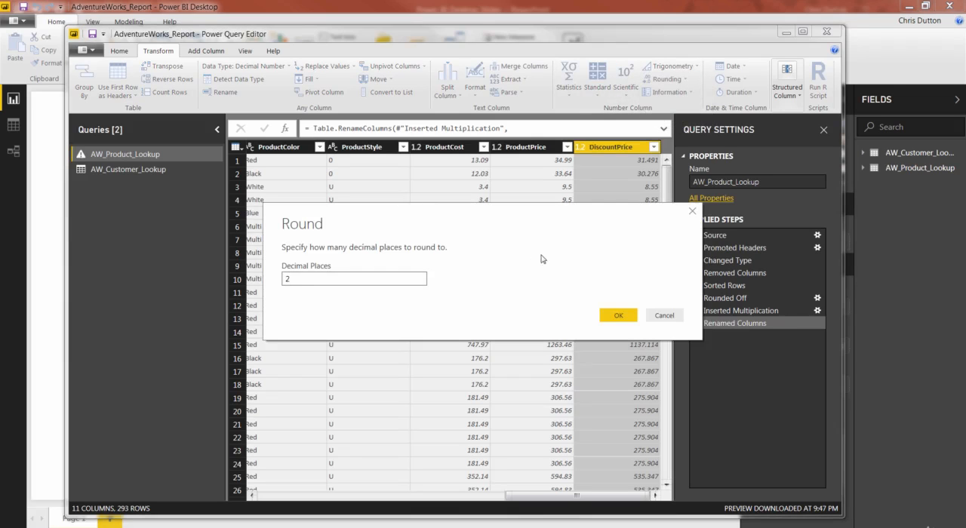
{"action": "left_click", "coordinate": [613, 315]}
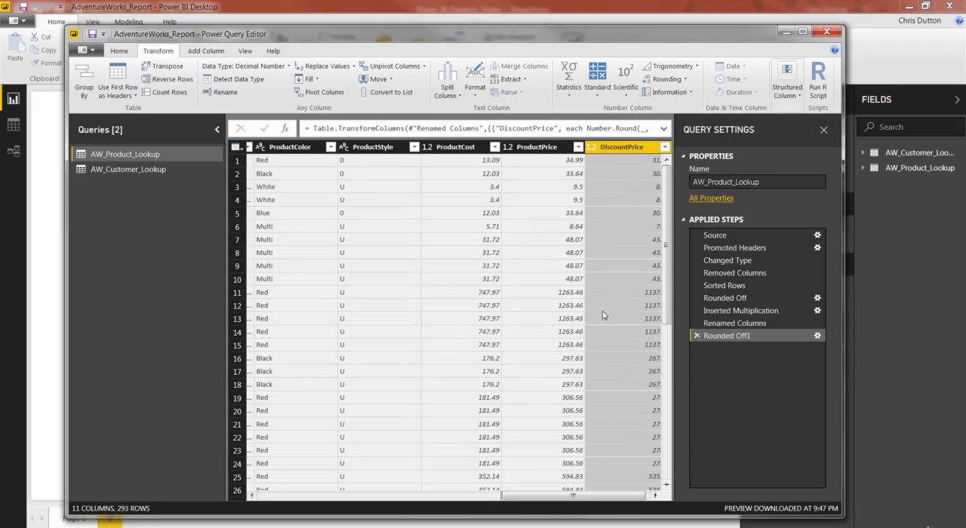
{"action": "left_click_drag", "start_coordinate": [584, 495], "coordinate": [591, 495]}
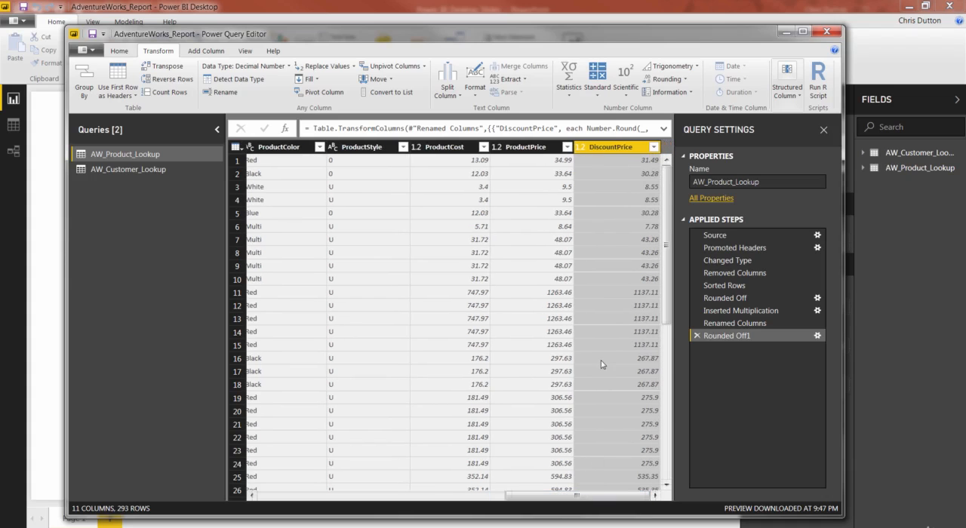
Close the query editor and apply all pending query changes to the report.
{"action": "left_click_drag", "start_coordinate": [579, 495], "coordinate": [318, 496]}
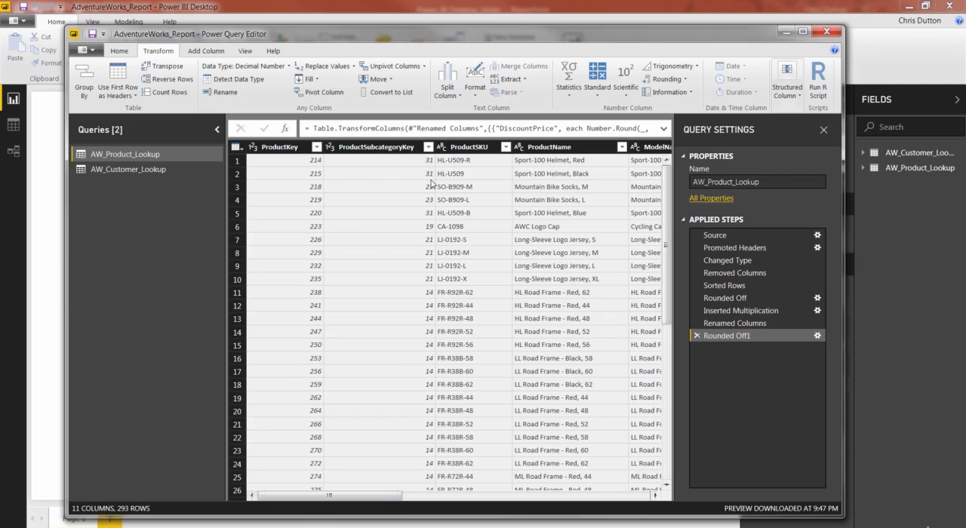
{"action": "left_click", "coordinate": [120, 52]}
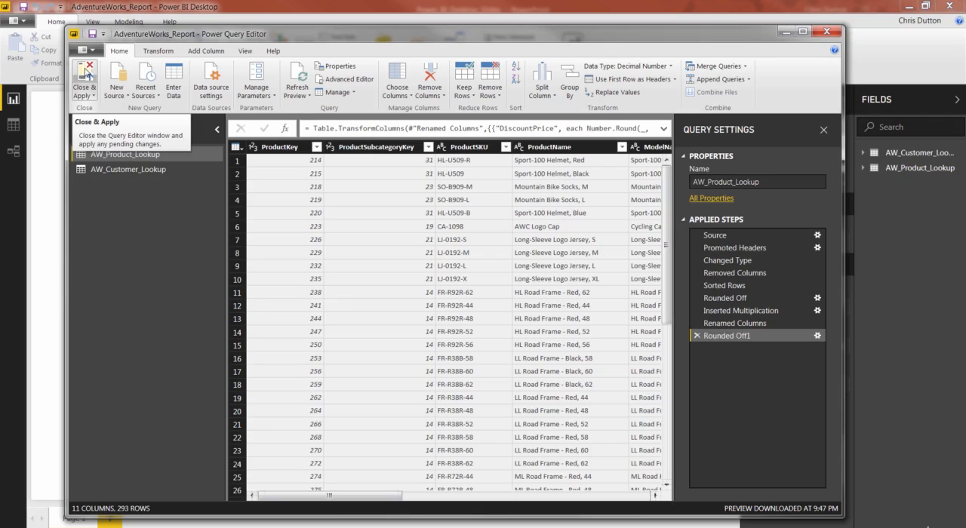
{"action": "left_click", "coordinate": [84, 74]}
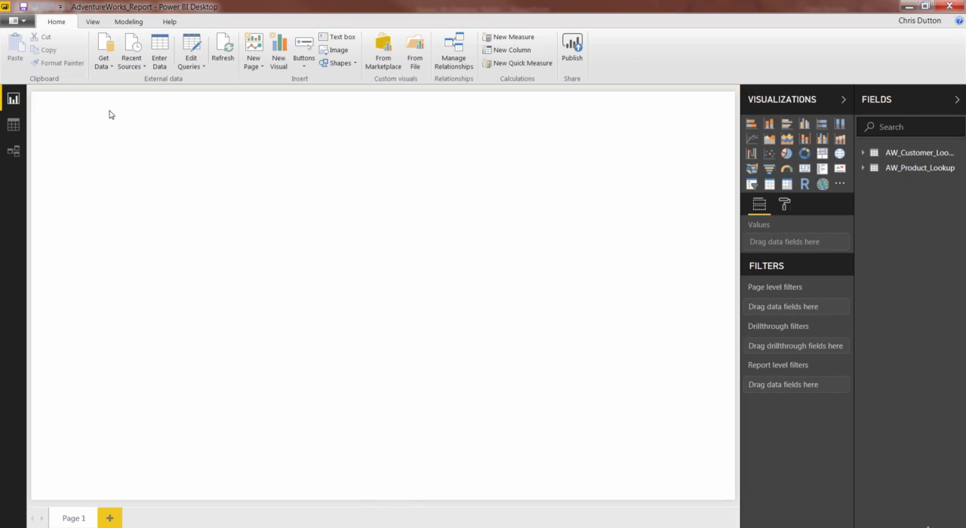
Open the relationships view and look through the AW_Product_Lookup table's field list for the DiscountPrice field.
{"action": "left_click", "coordinate": [14, 151]}
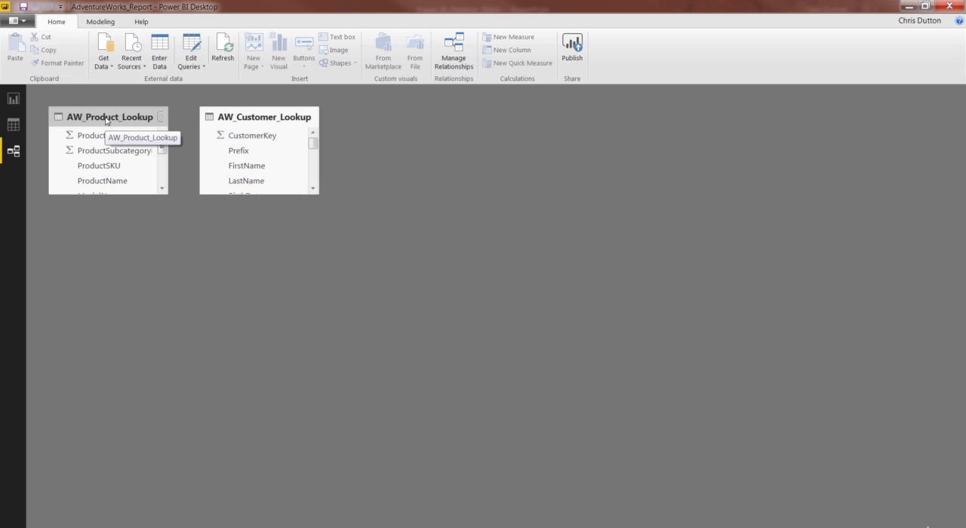
{"action": "scroll", "coordinate": [163, 164], "scroll_direction": "down", "scroll_amount": 1}
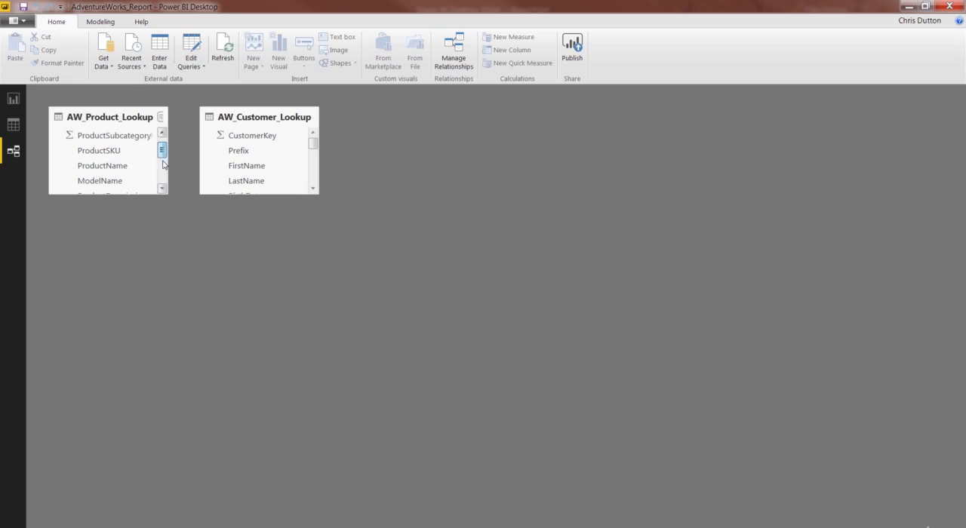
{"action": "scroll", "coordinate": [163, 164], "scroll_direction": "down", "scroll_amount": 6}
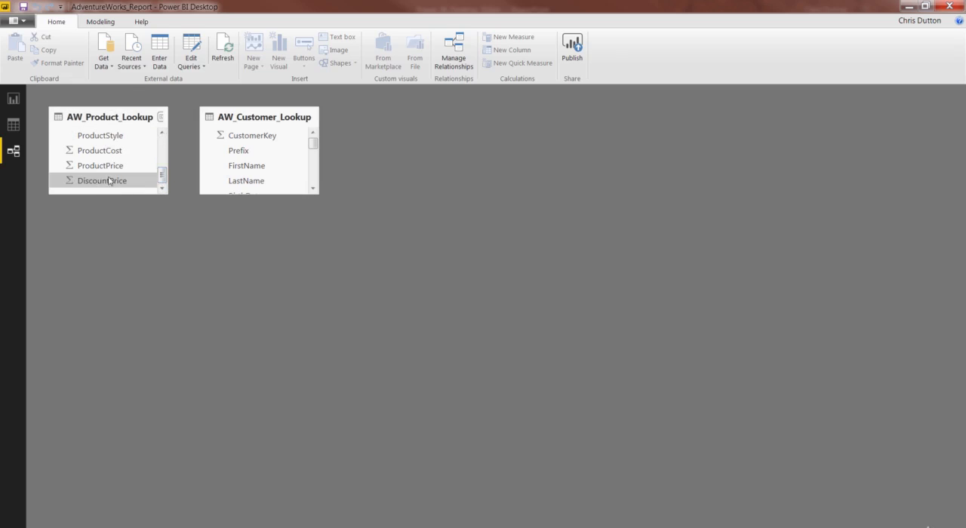
{"action": "scroll", "coordinate": [110, 181], "scroll_direction": "up", "scroll_amount": 7}
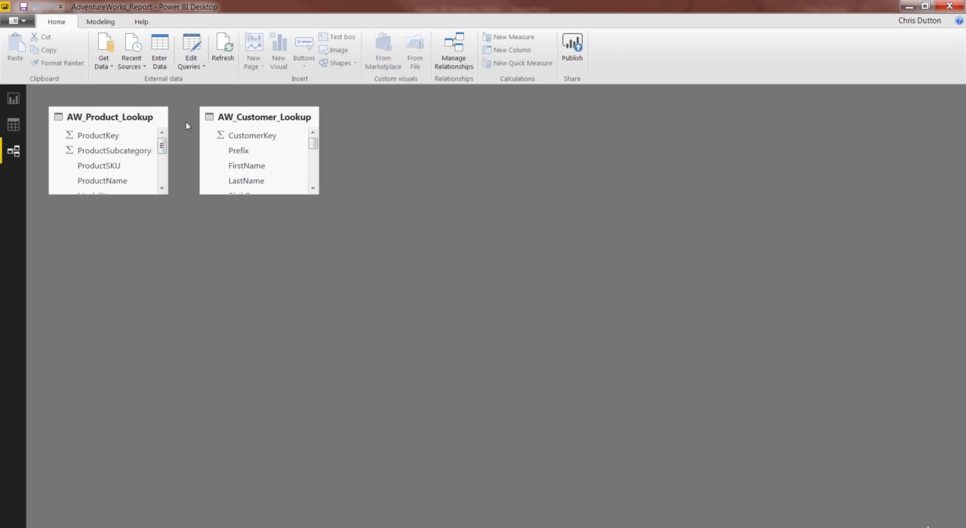